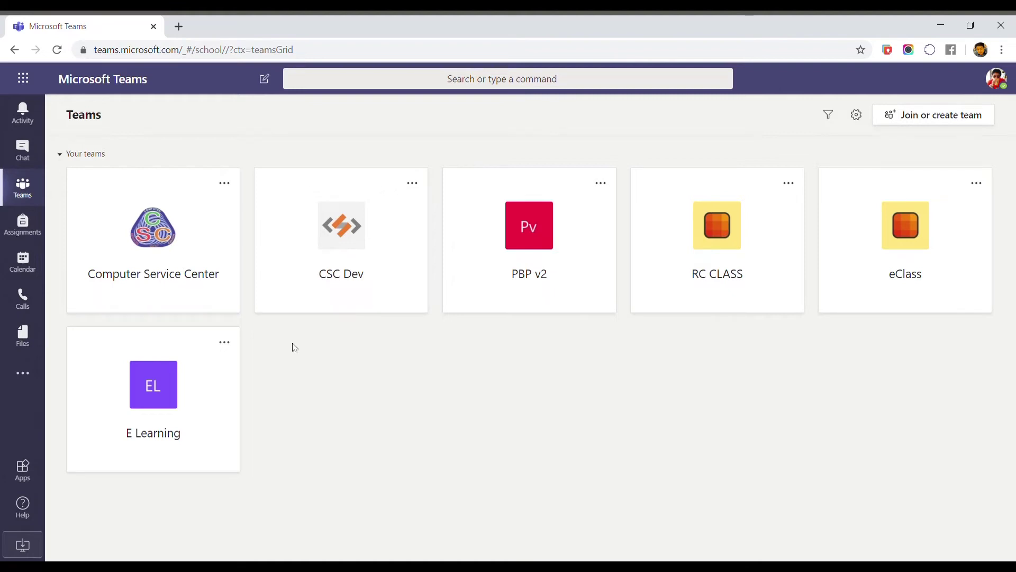
Create a Class team named "Data Visualization" with no description, skipping the addition of students and teachers
left_click(26, 191)
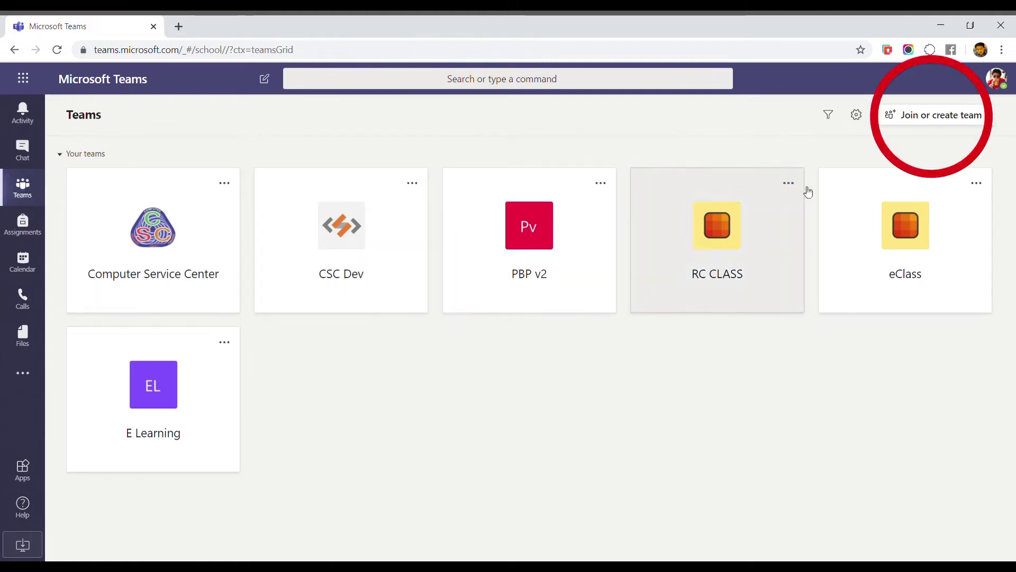
left_click(918, 117)
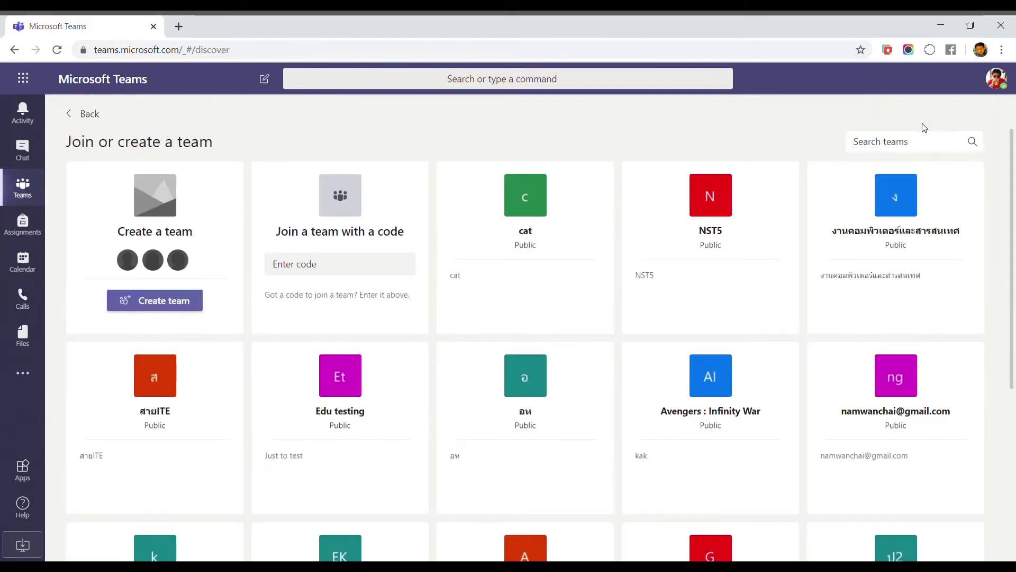
left_click(184, 306)
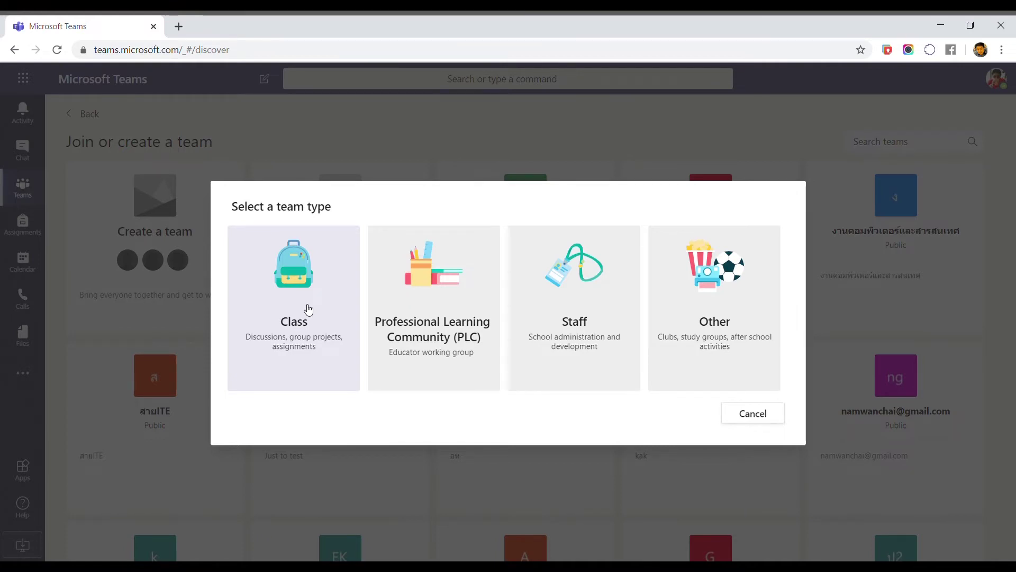
left_click(308, 309)
left_click(314, 303)
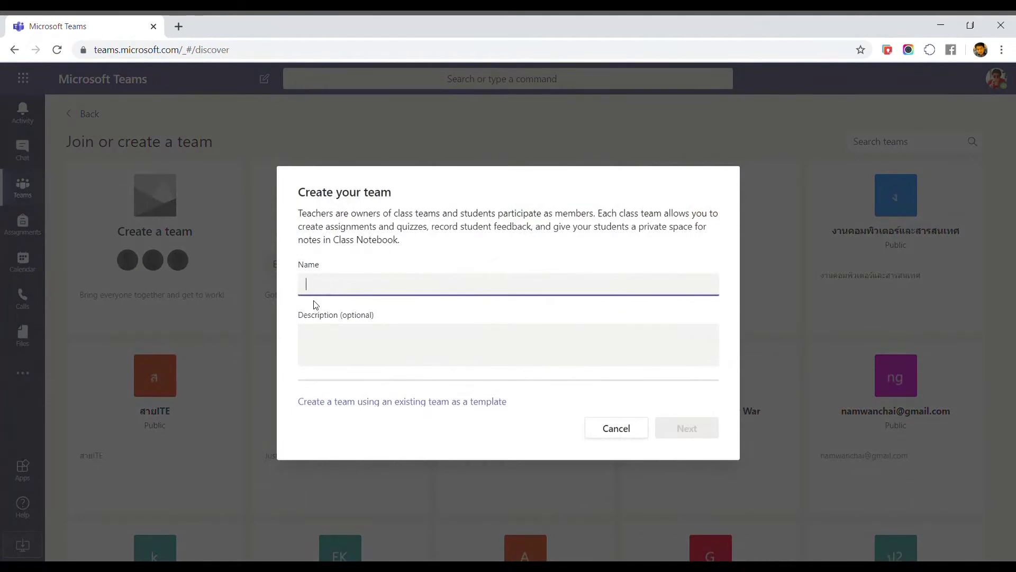
type("Data Visualization")
left_click(362, 351)
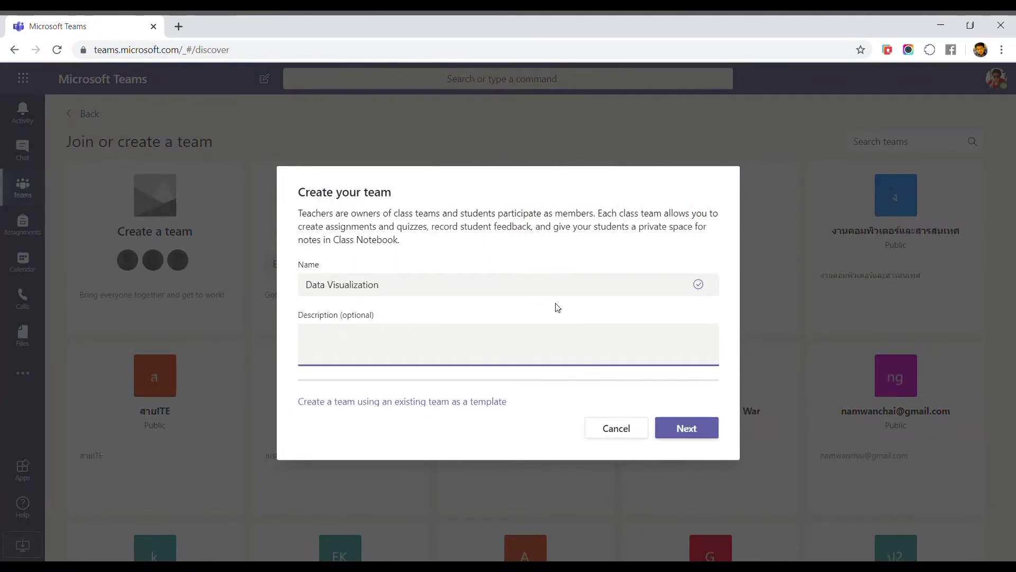
left_click(686, 427)
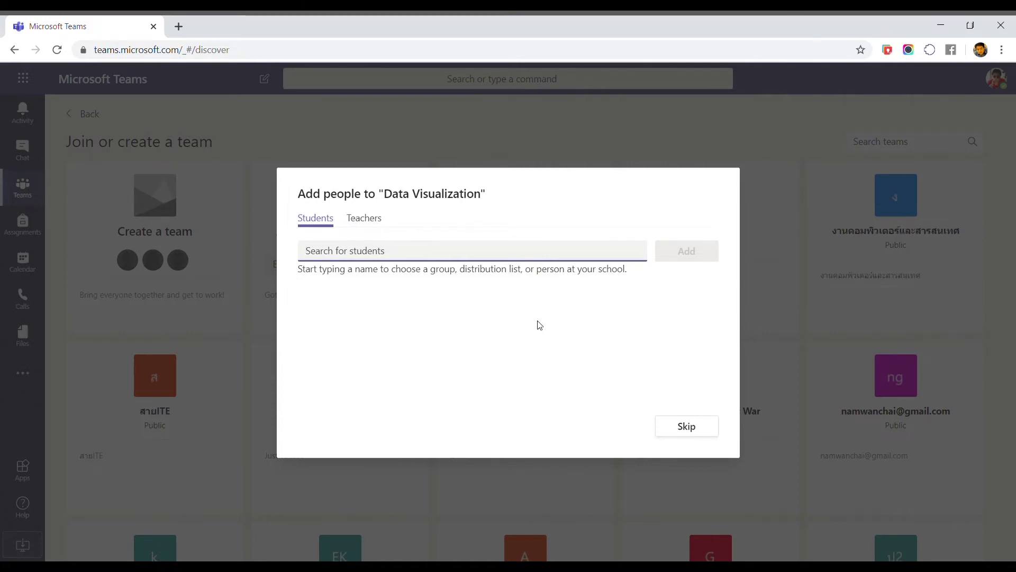
left_click(695, 427)
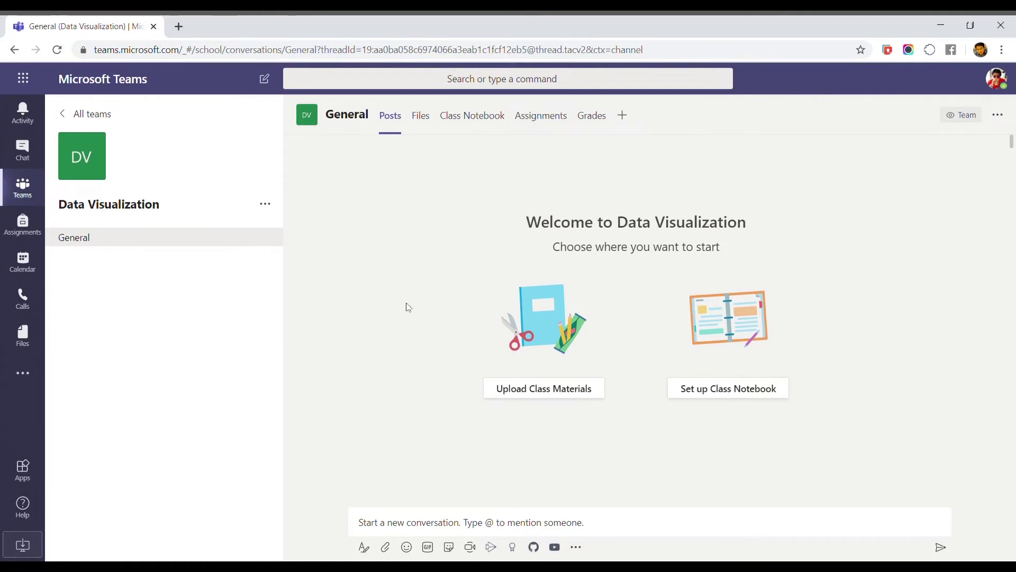
Generate a team code in the Data Visualization team's settings and copy it
left_click(264, 205)
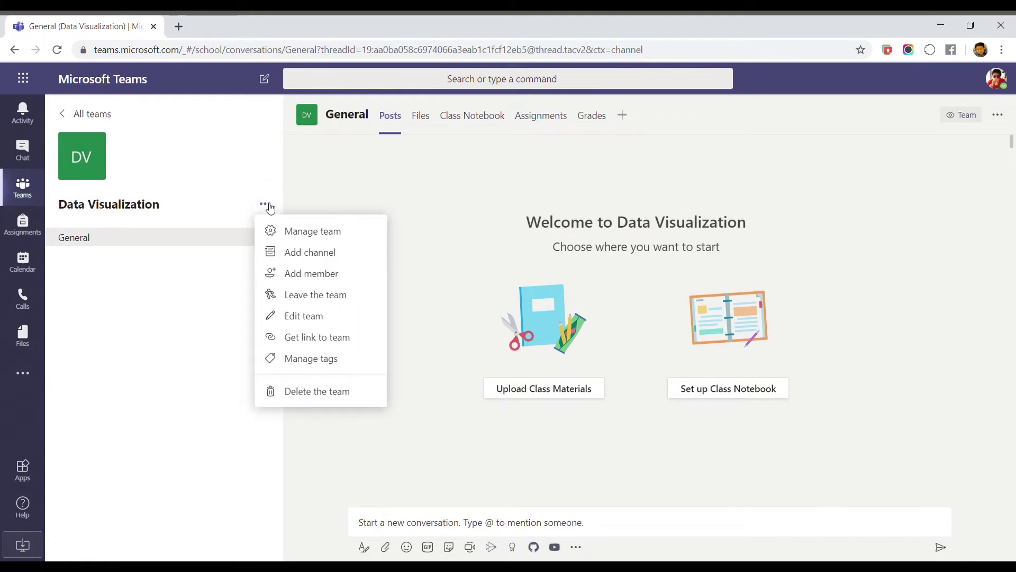
left_click(365, 232)
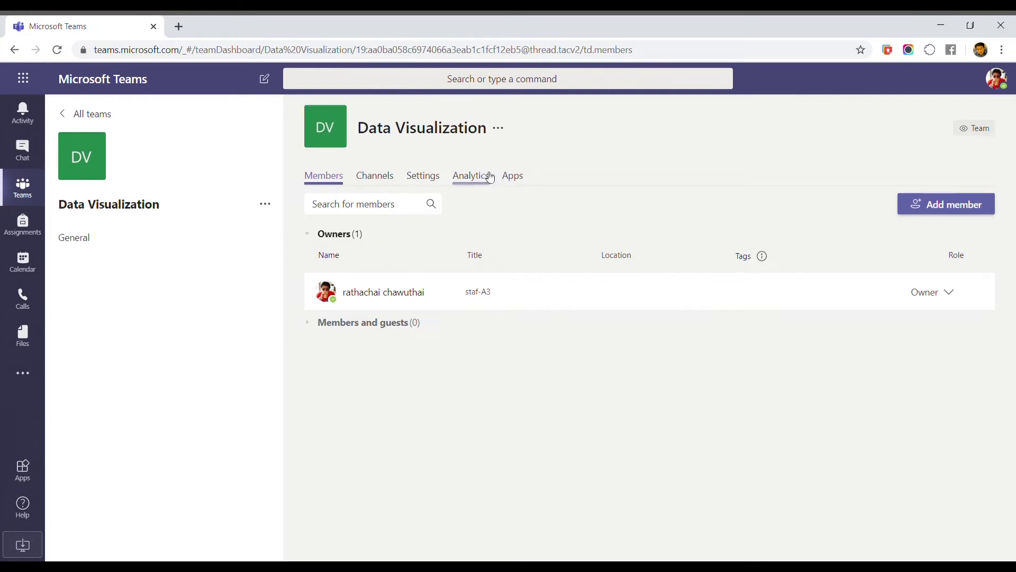
left_click(430, 182)
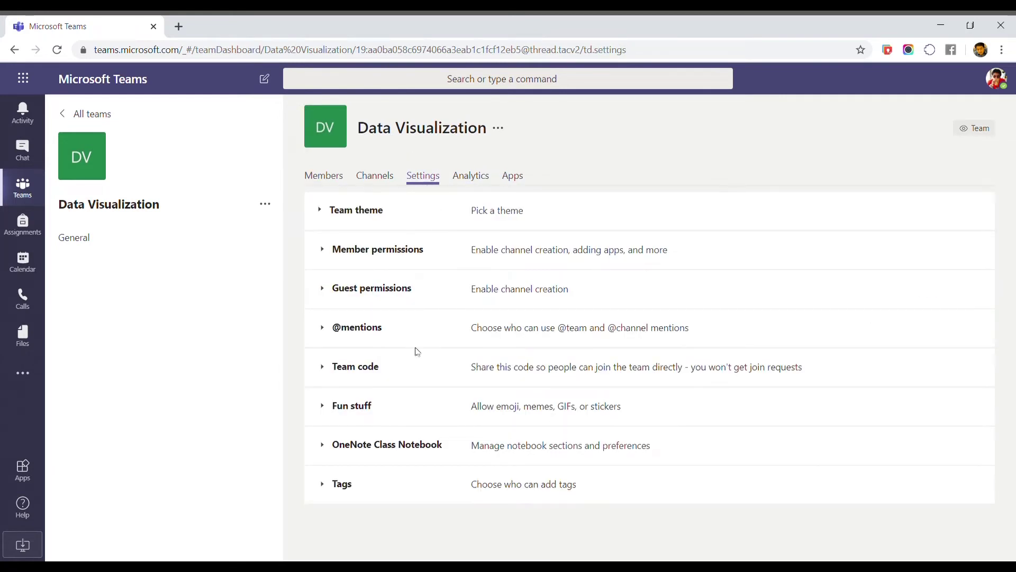
left_click(326, 368)
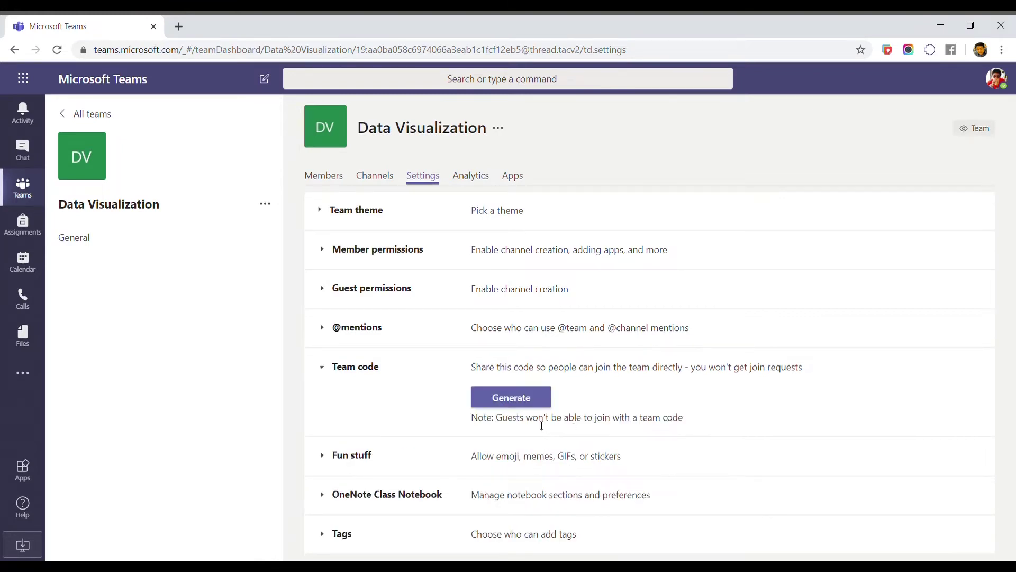
left_click(509, 400)
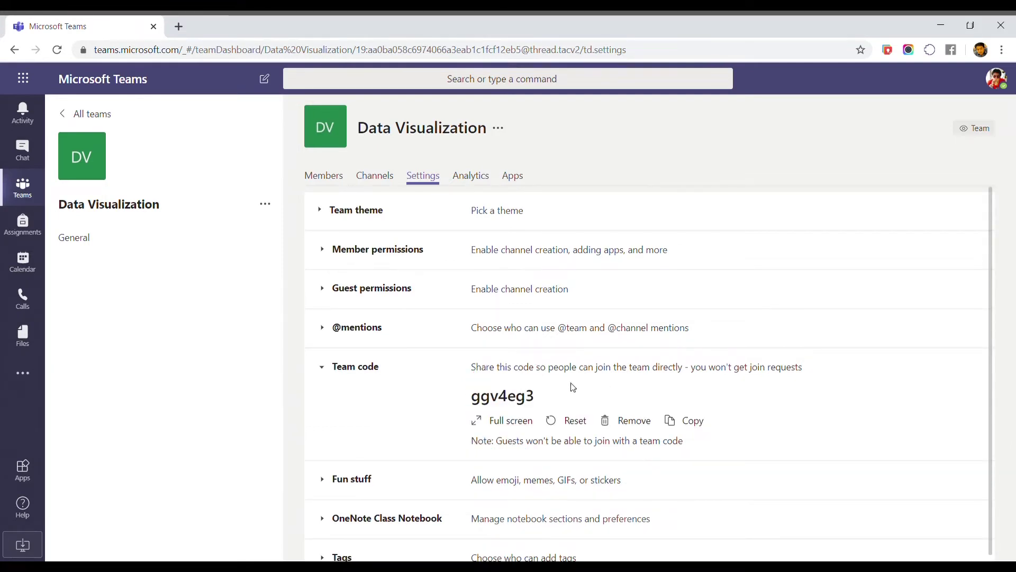
left_click(692, 427)
Paste the copied team code into the field for joining a team with a code, and return to the teams overview
left_click(75, 237)
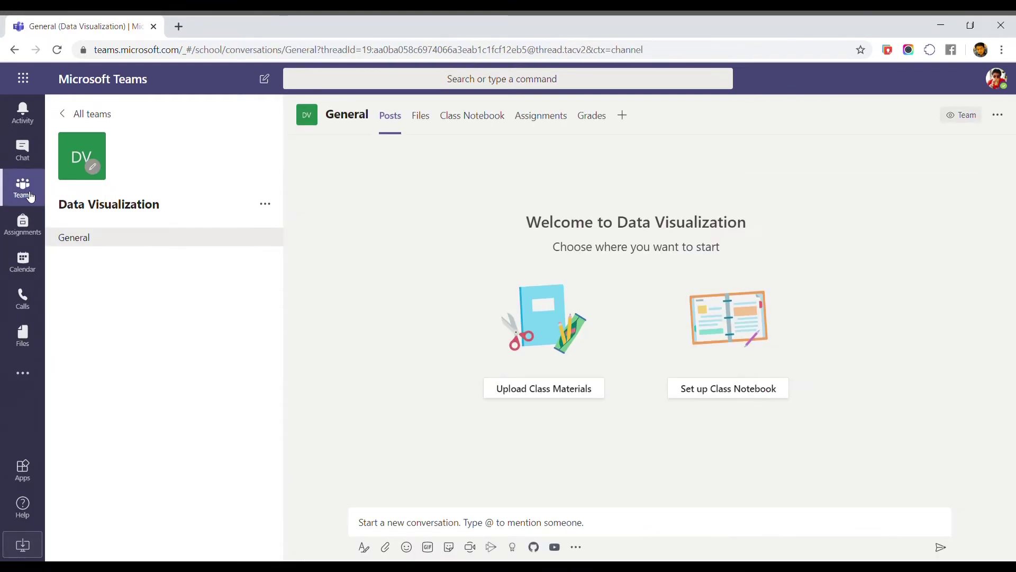
left_click(61, 115)
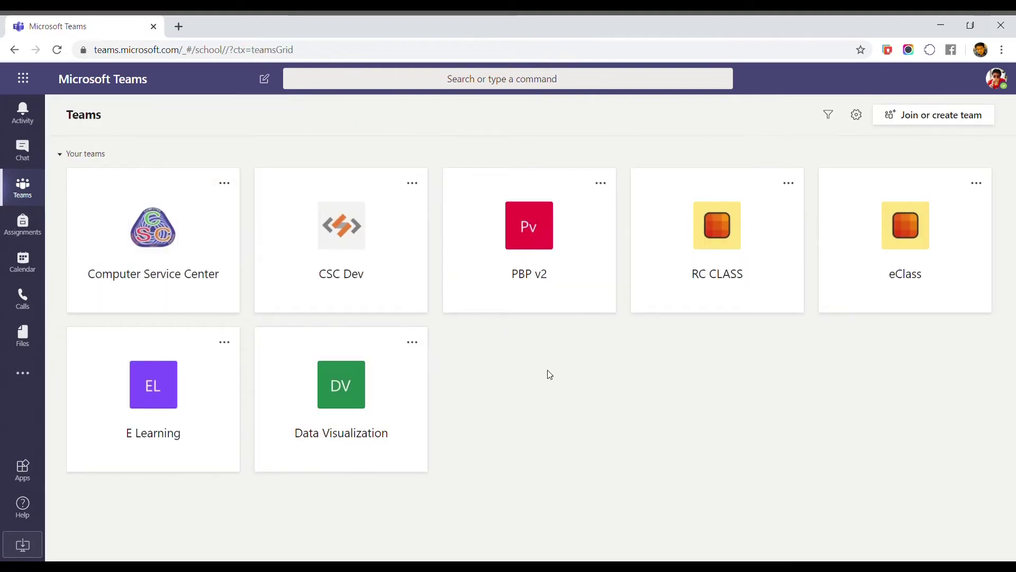
left_click(923, 124)
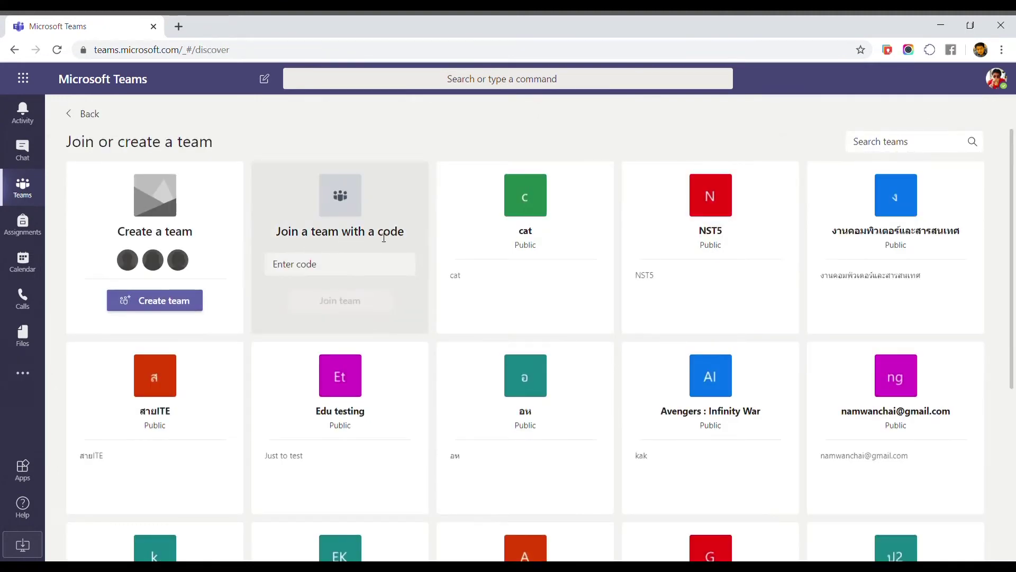
left_click(382, 268)
key("ctrl+v")
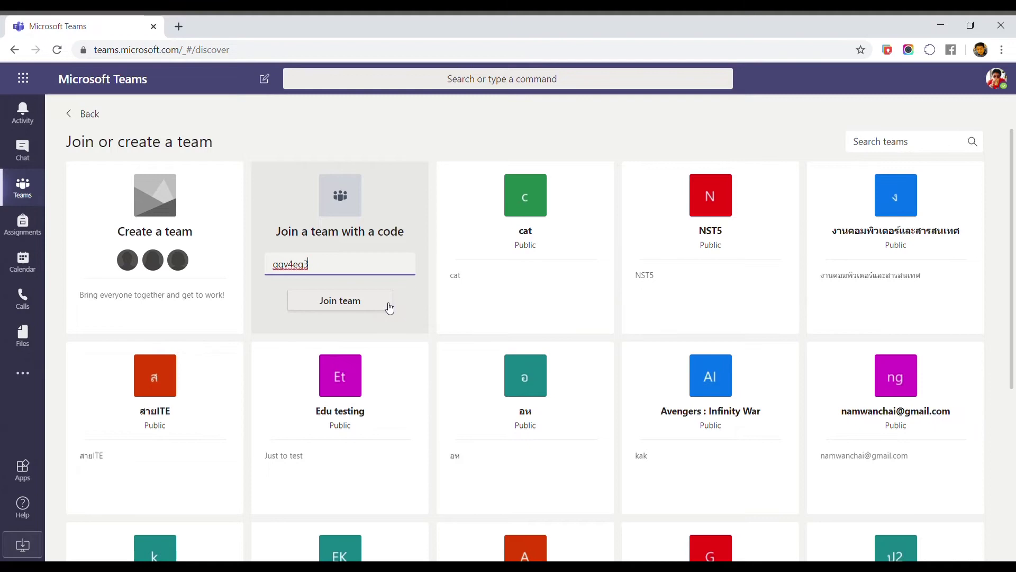
left_click(29, 189)
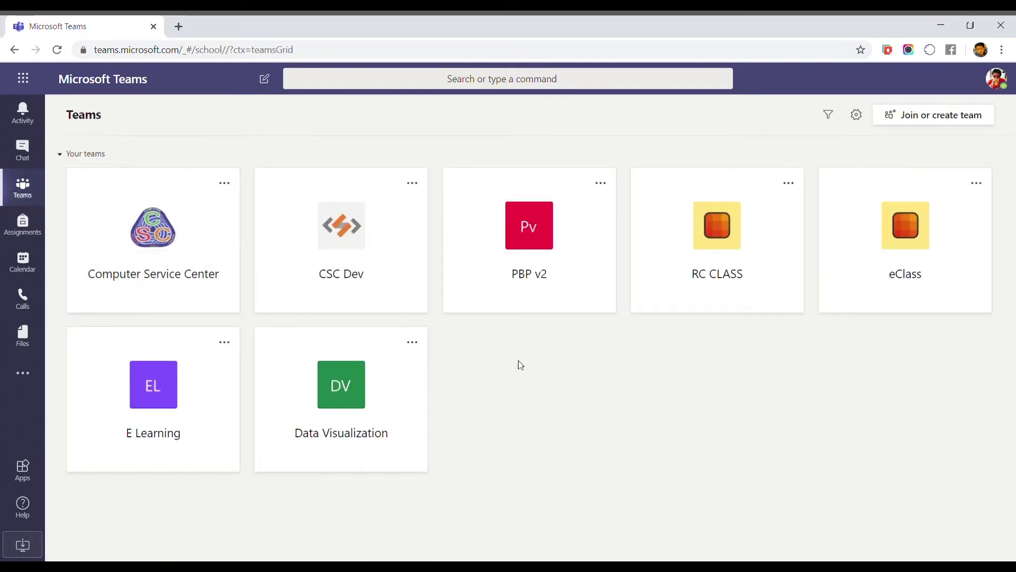
Start an immediate video meeting with the camera on in the General channel of the Data Visualization team
left_click(356, 391)
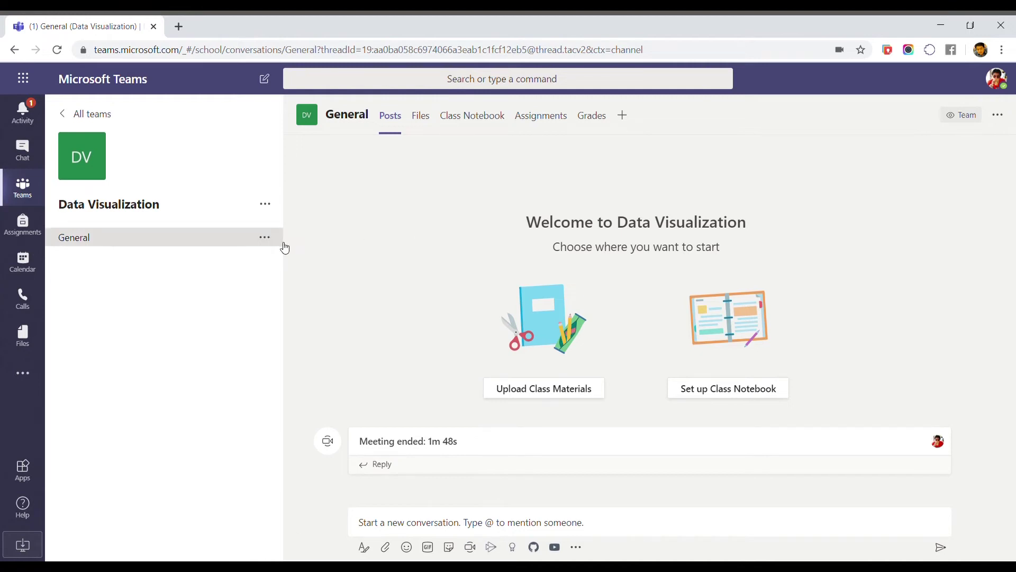
left_click(80, 245)
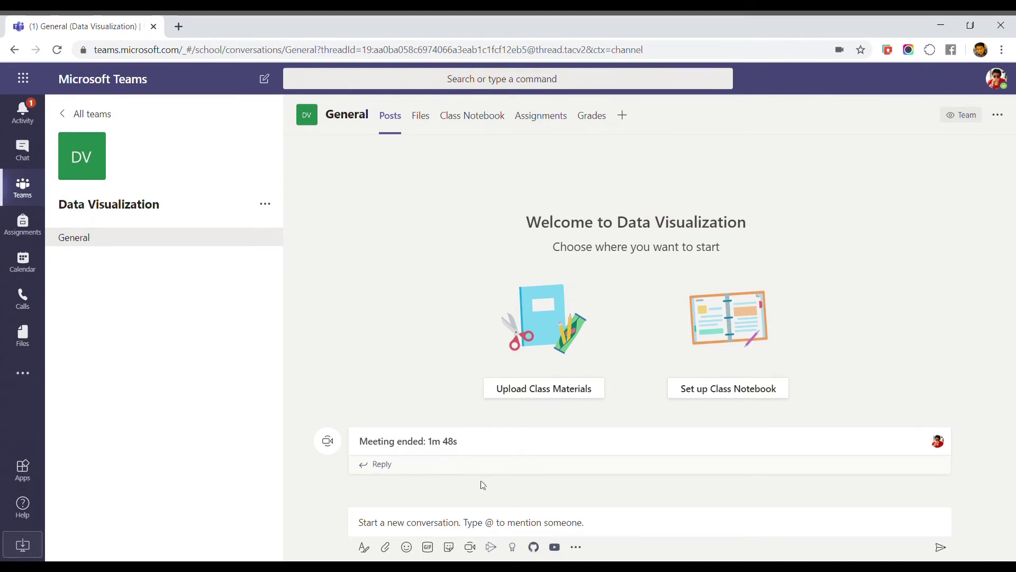
left_click(473, 552)
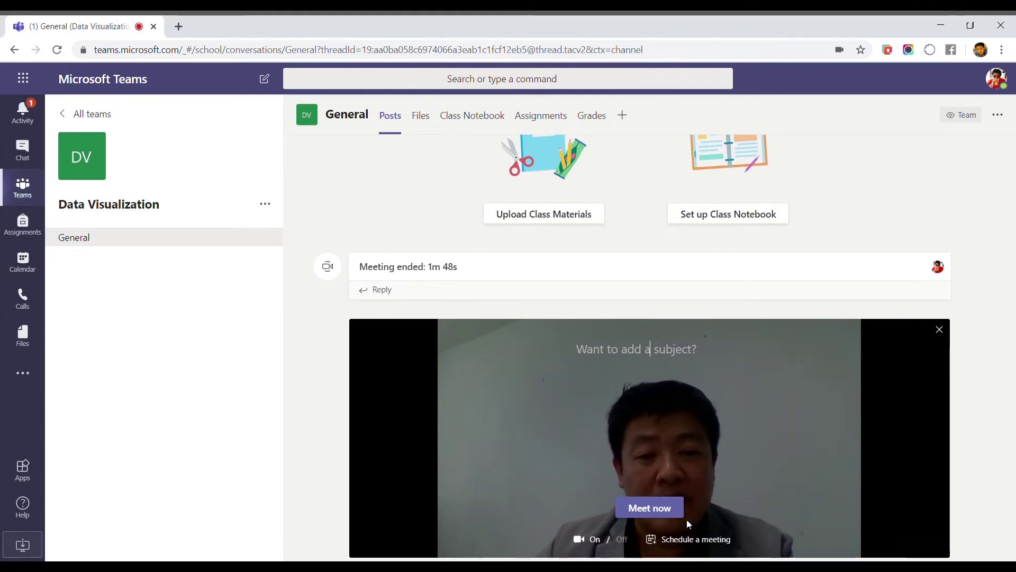
left_click(659, 516)
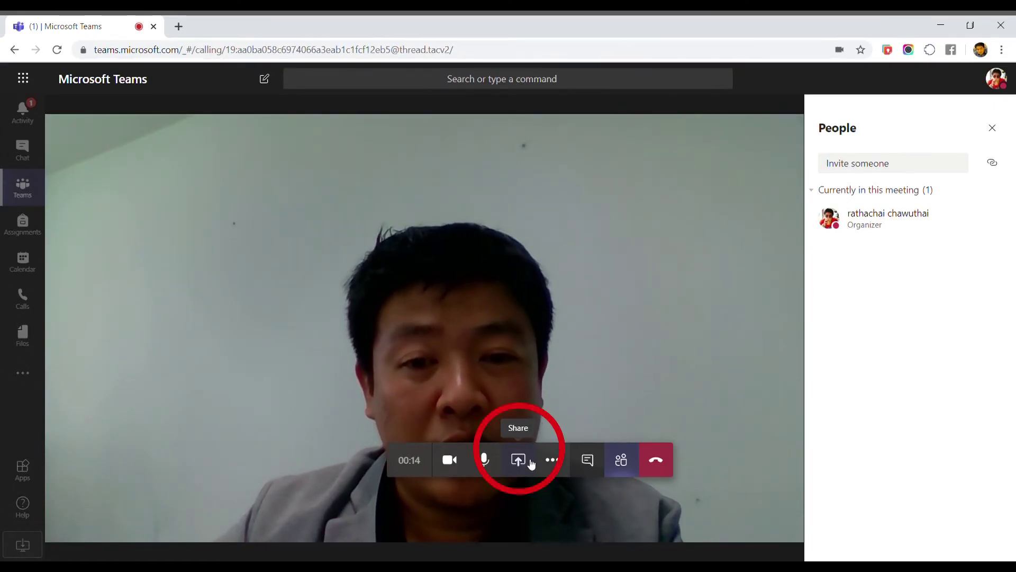
Share the entire screen in the meeting through the Desktop/Window screenshare option
left_click(518, 460)
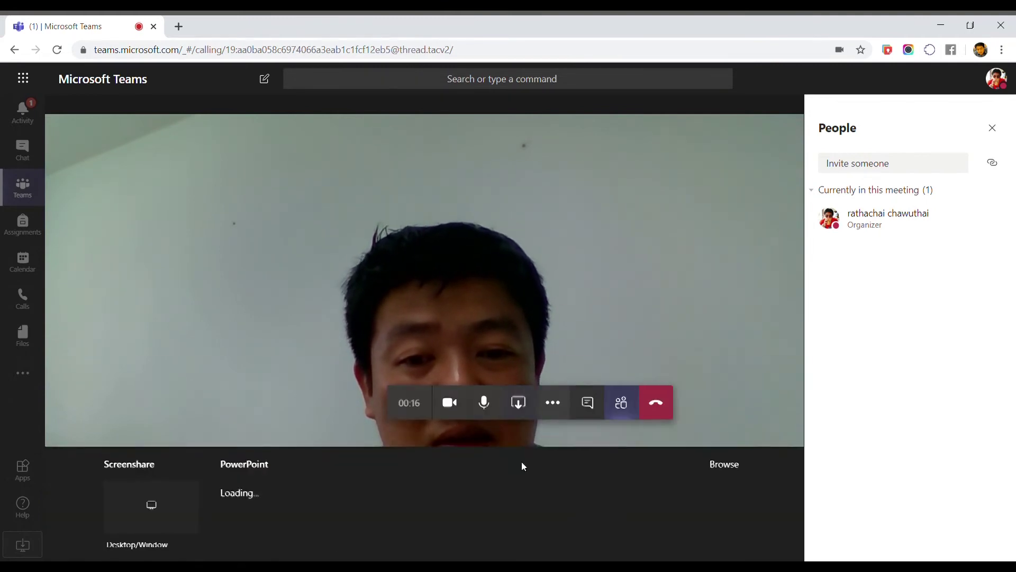
scroll(612, 520, "down", 2)
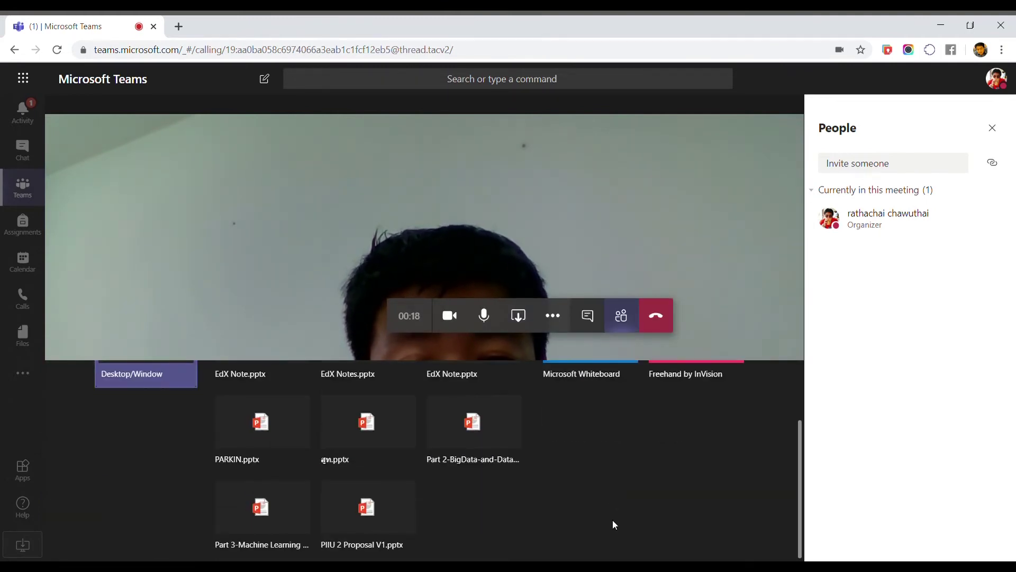
scroll(612, 520, "up", 2)
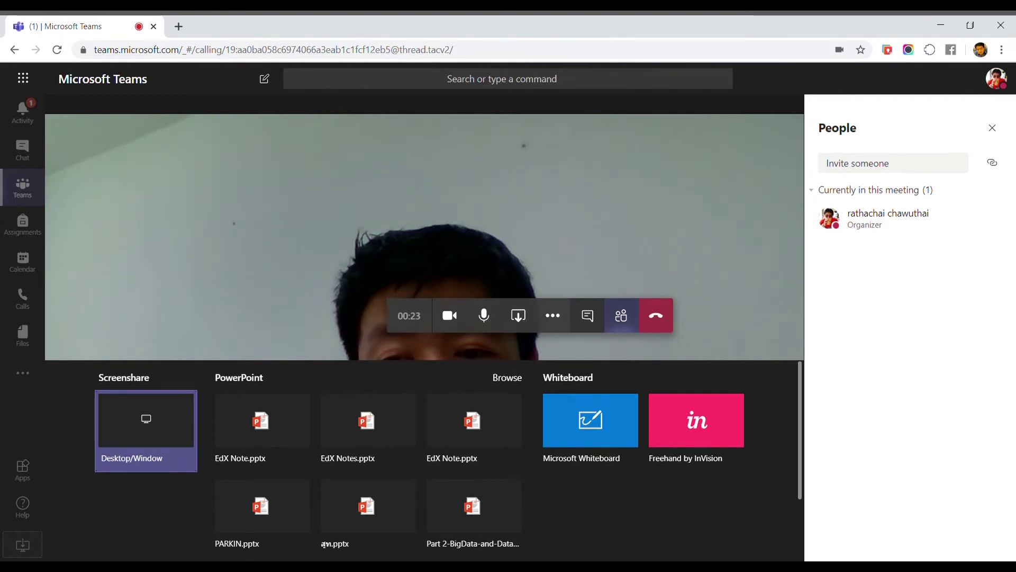
left_click(152, 434)
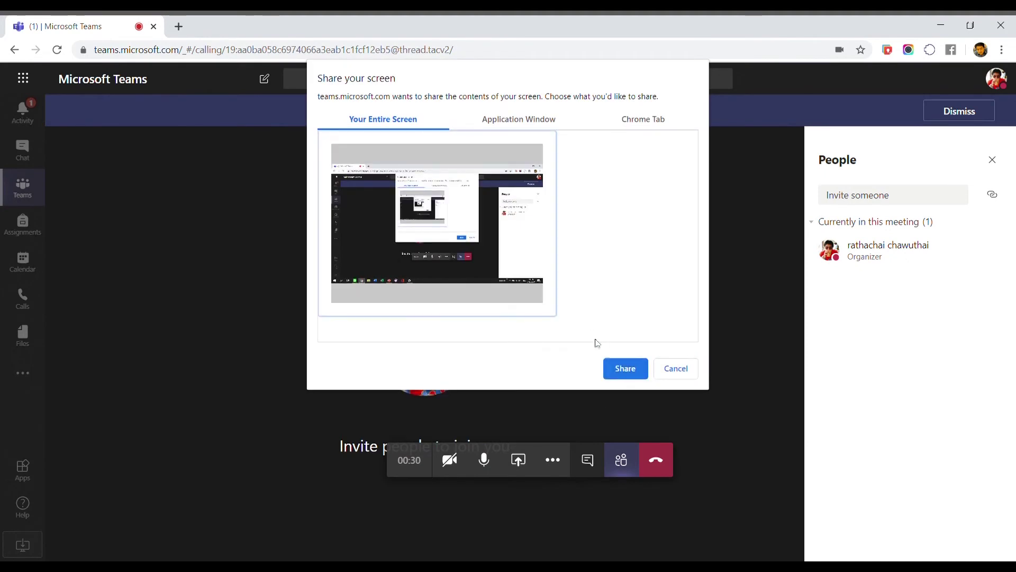
left_click(616, 371)
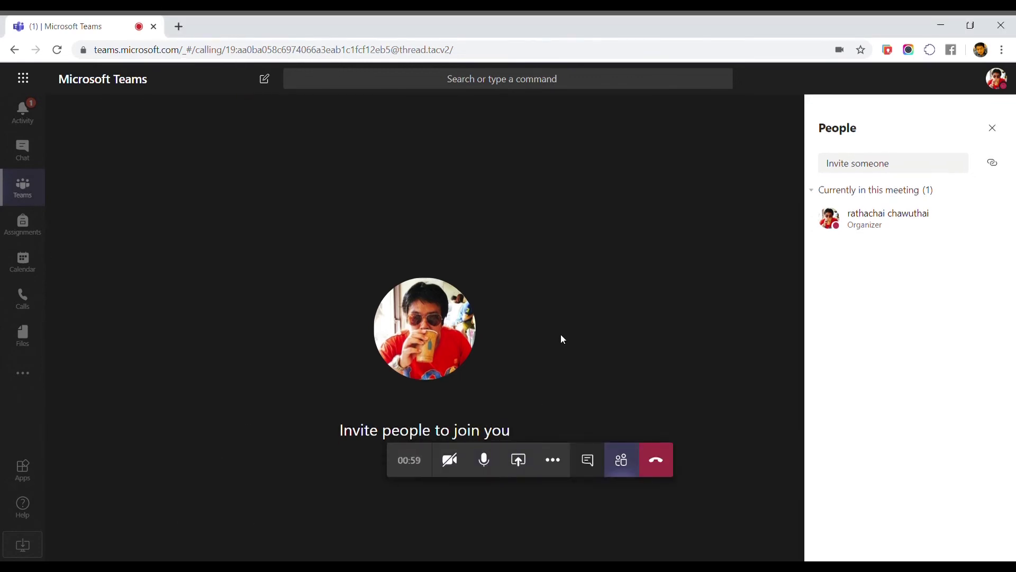
Turn the camera back on and hang up the meeting
left_click(449, 461)
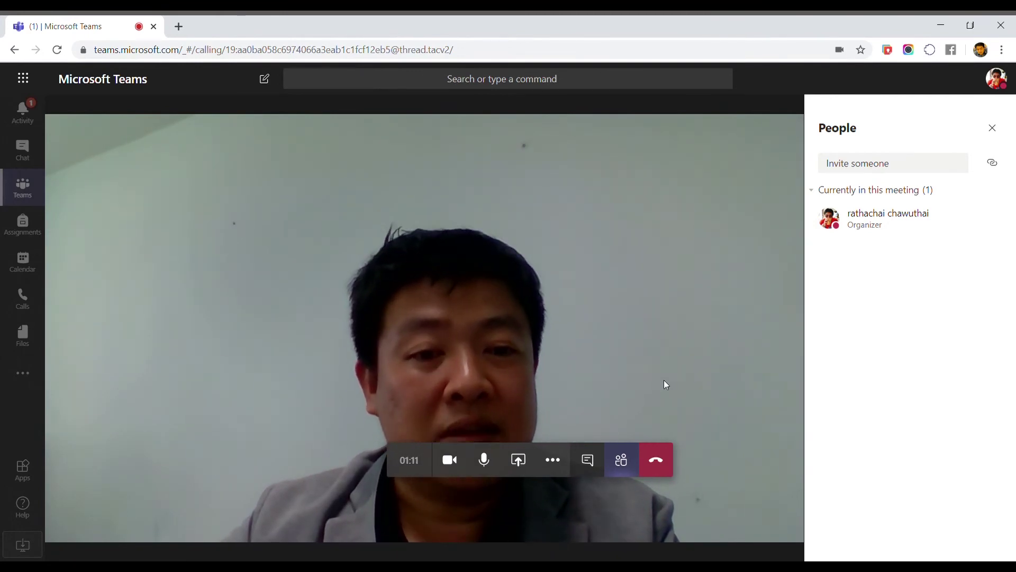
left_click(662, 468)
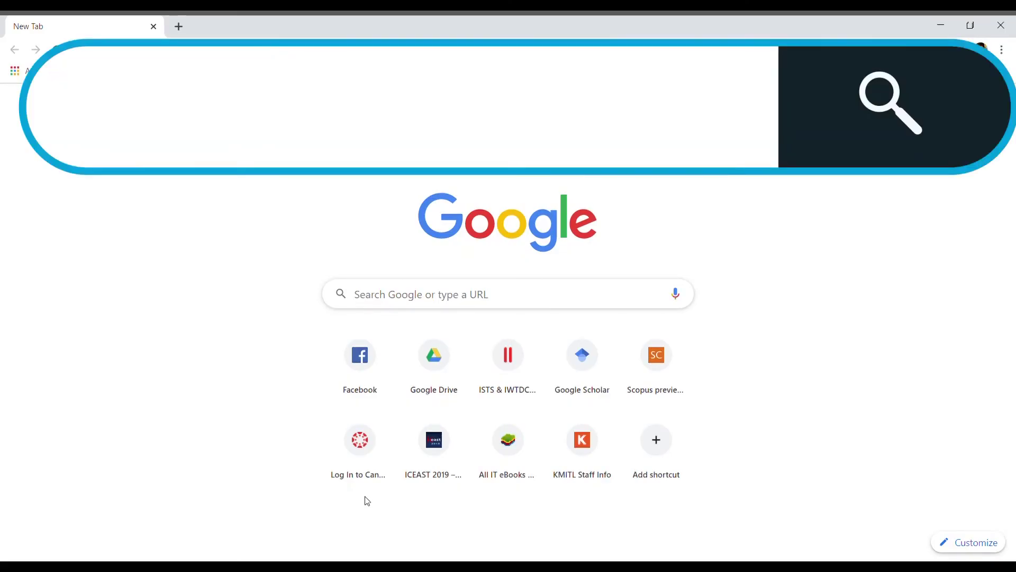
Switch to Google Meet by opening meet.google.com in the browser
type("meet.google.com")
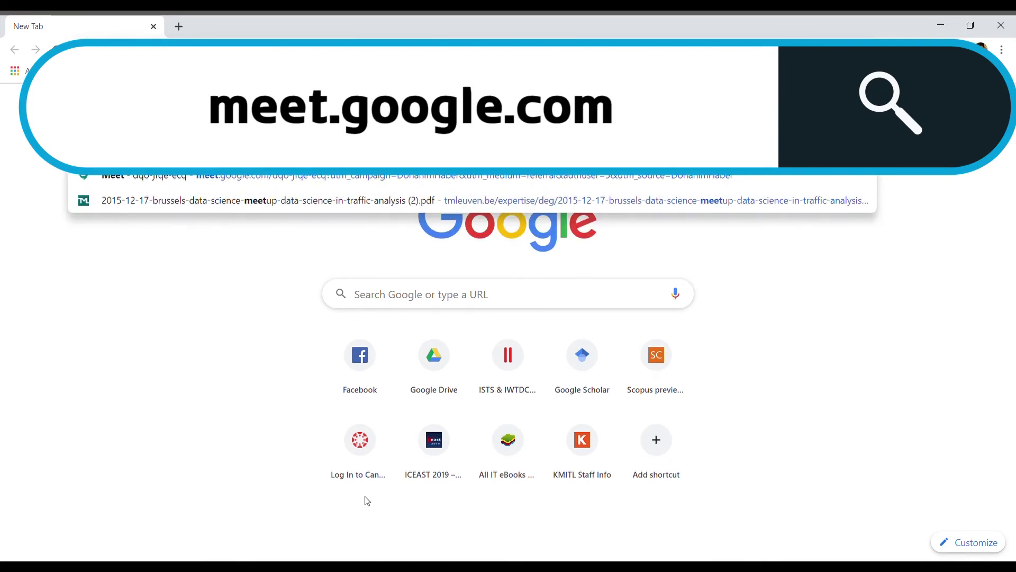
key("Return")
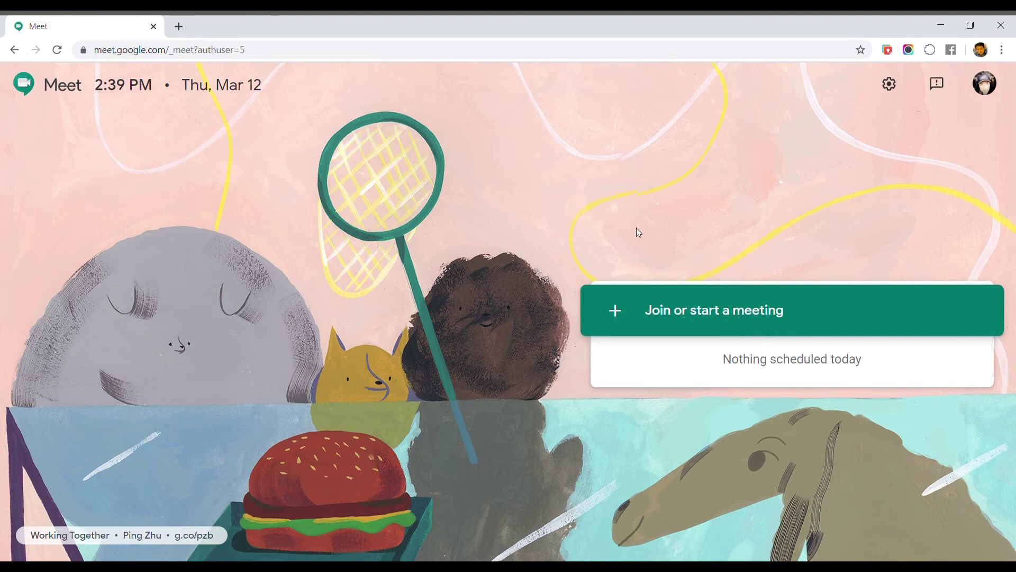
Start a meeting with the nickname "Data Visualization" and join it
left_click(692, 311)
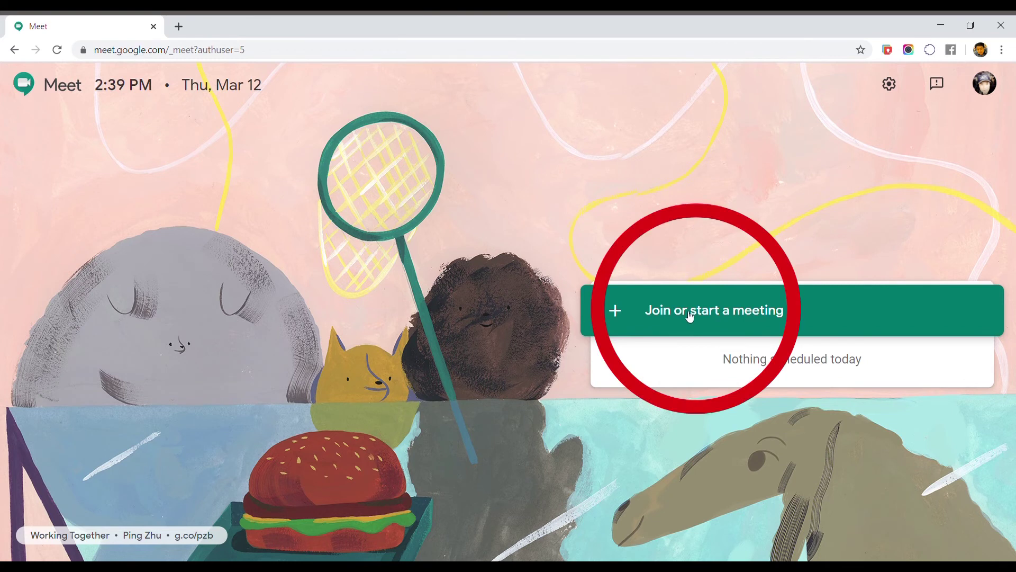
left_click(744, 322)
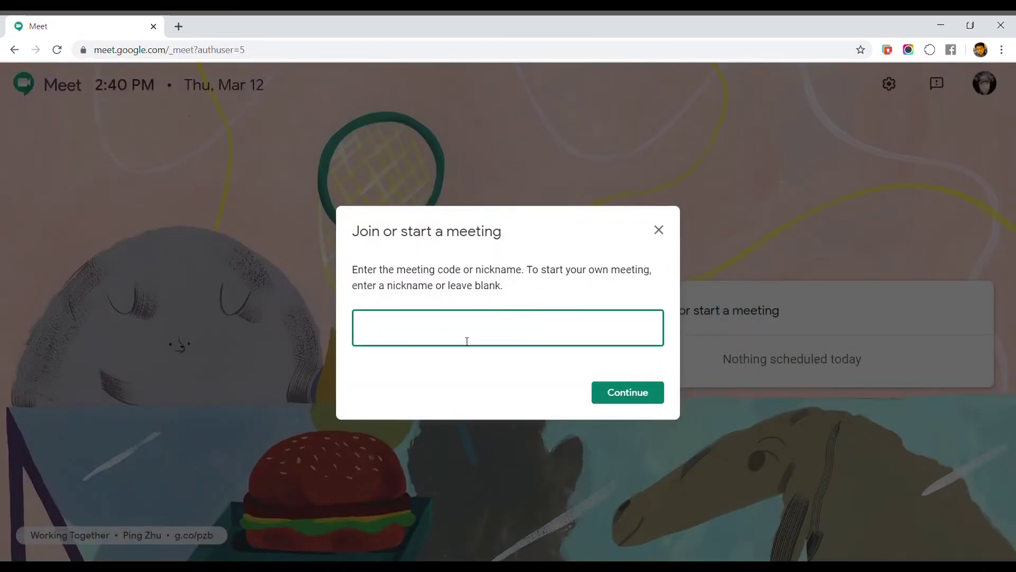
type("Data V")
type("isau")
key("BackSpace")
key("BackSpace")
type("ualization")
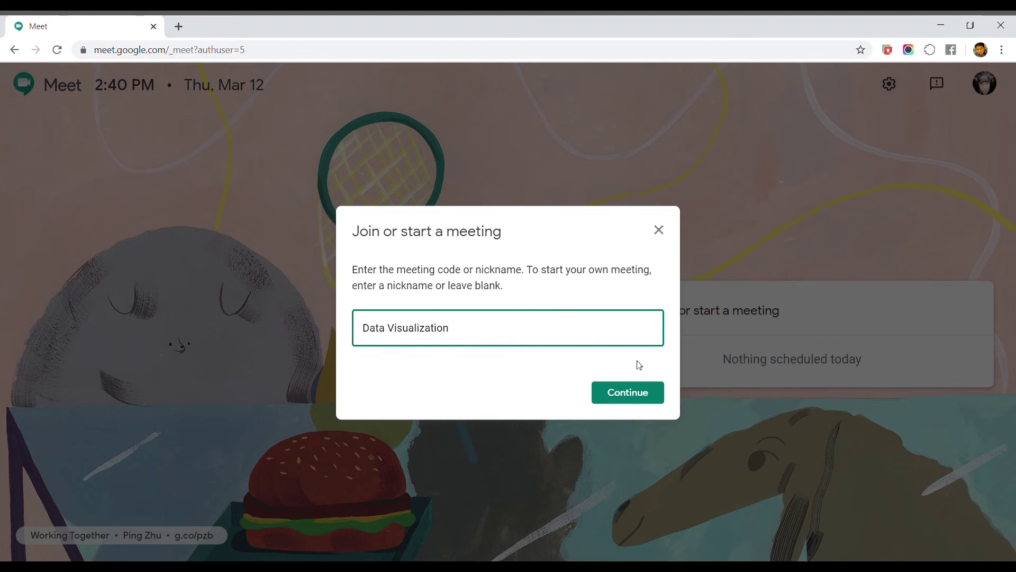
left_click(640, 398)
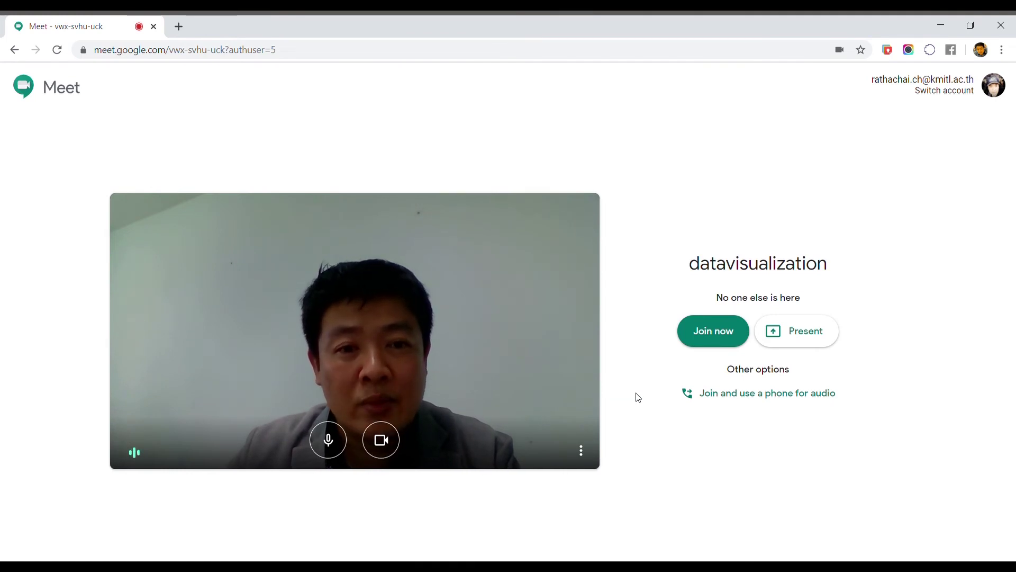
left_click(713, 332)
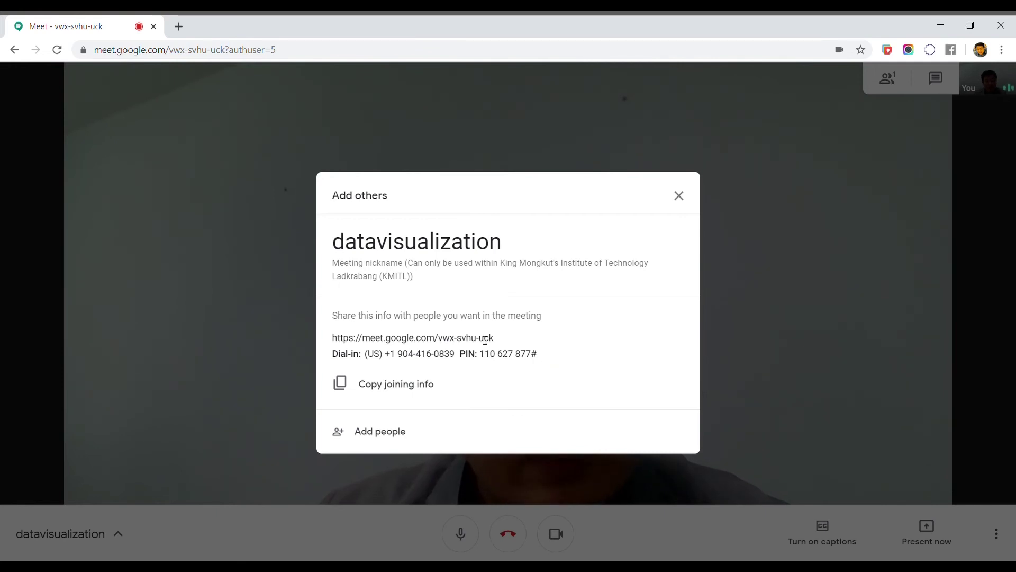
Copy the meeting's joining info and close the Add others dialog
left_click(373, 390)
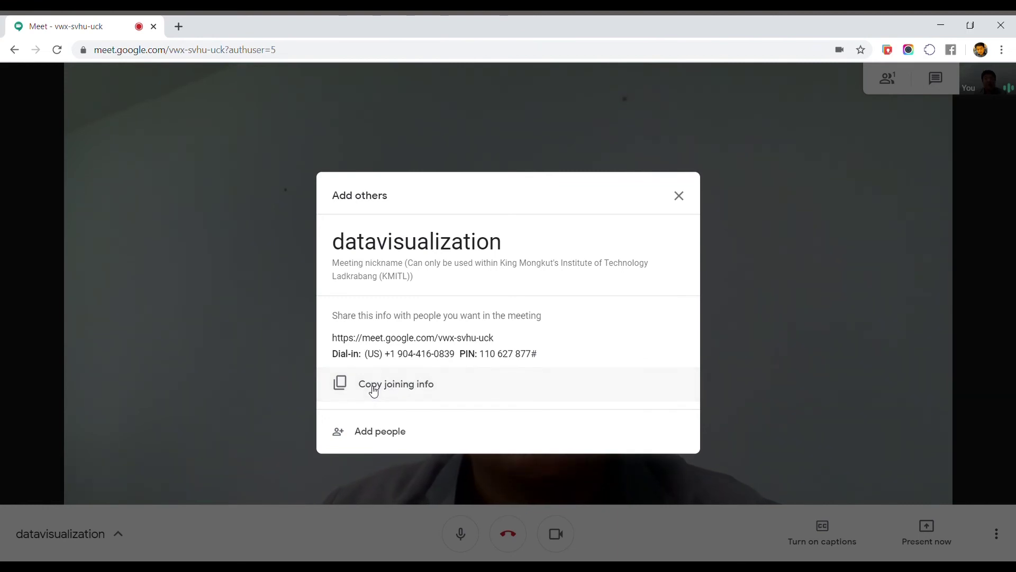
left_click(679, 196)
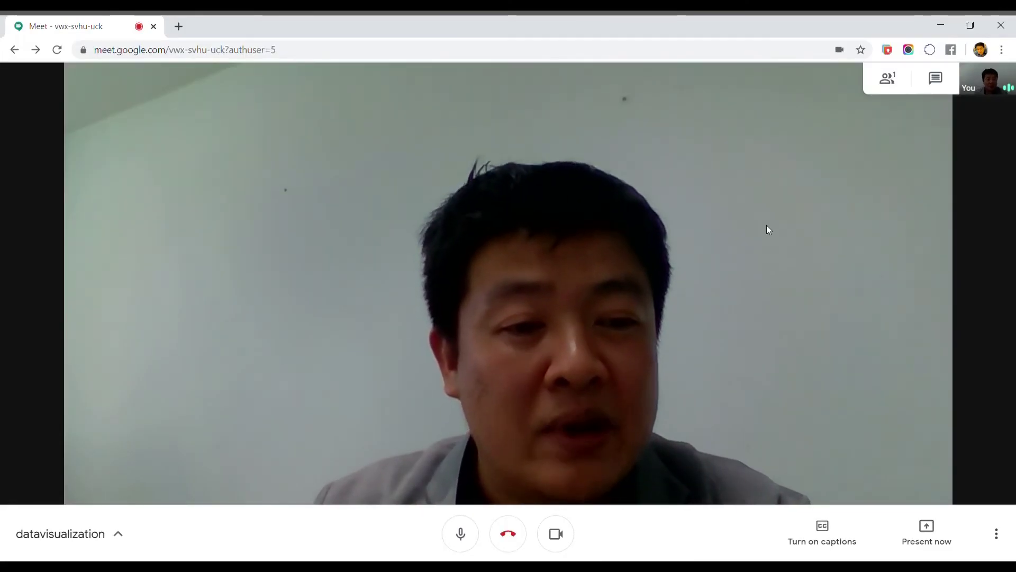
Present the PowerPoint window "DA12 - Data Visualization" in the meeting using the option to share a window
left_click(931, 533)
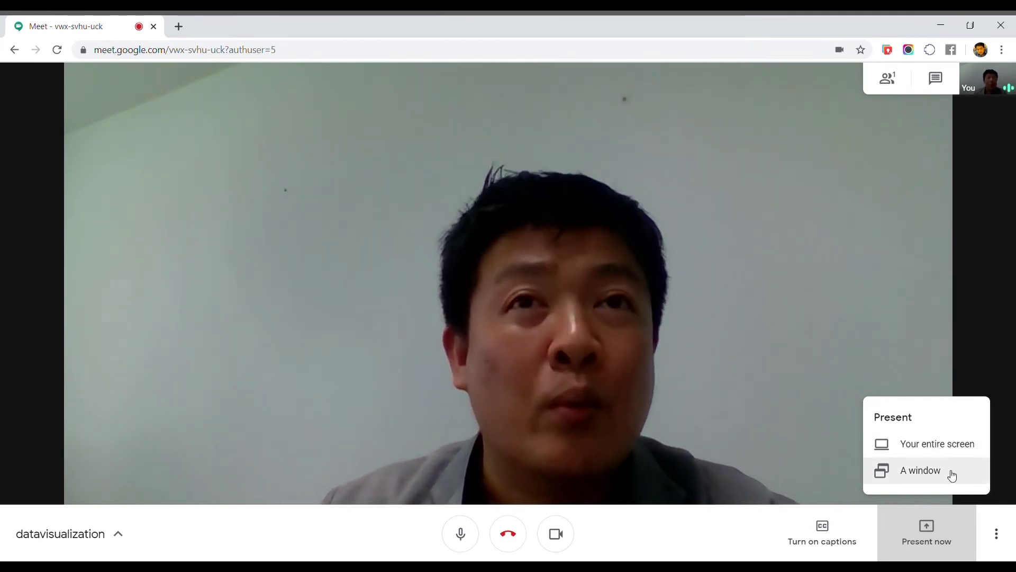
left_click(921, 473)
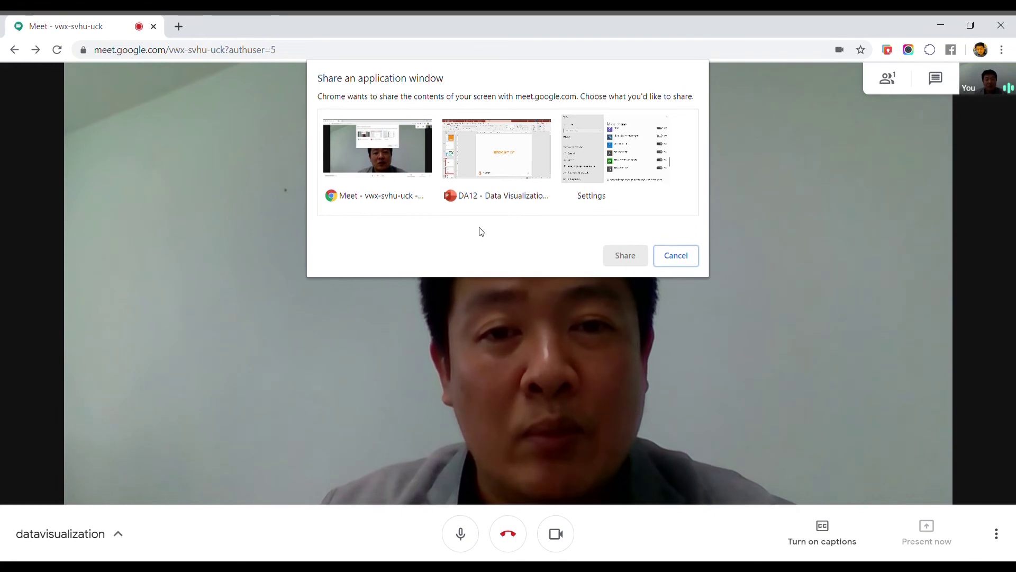
left_click(486, 148)
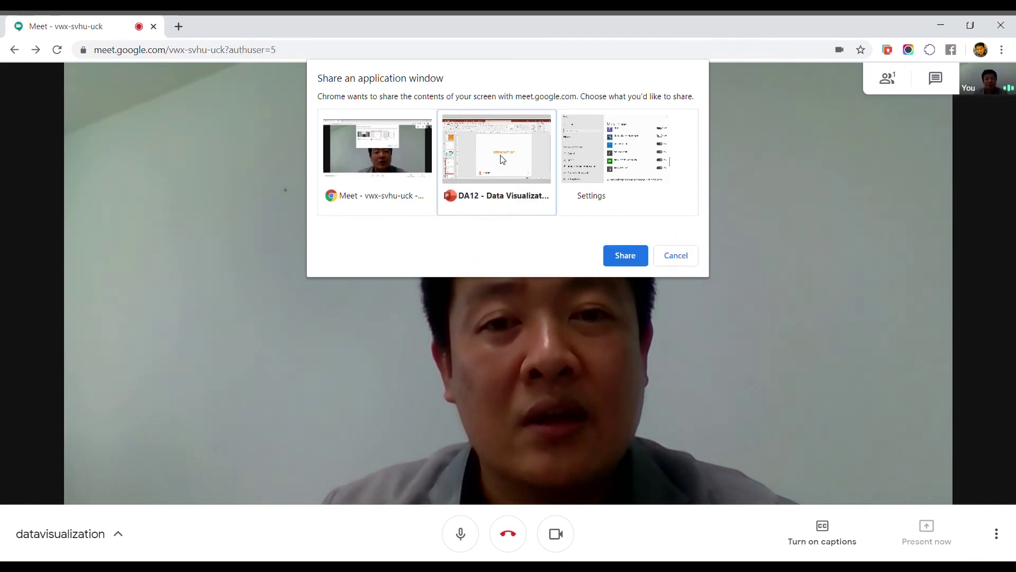
left_click(627, 256)
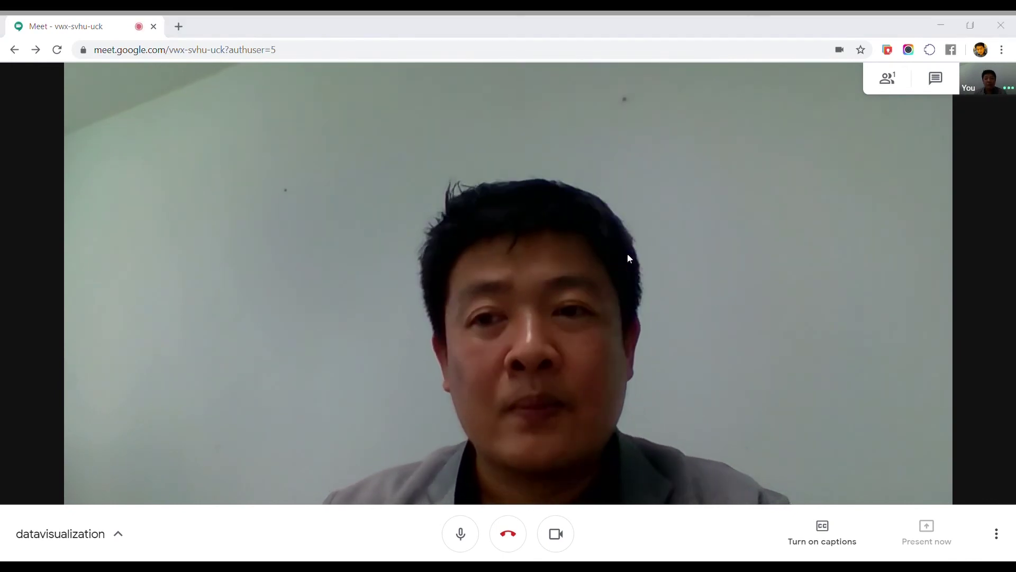